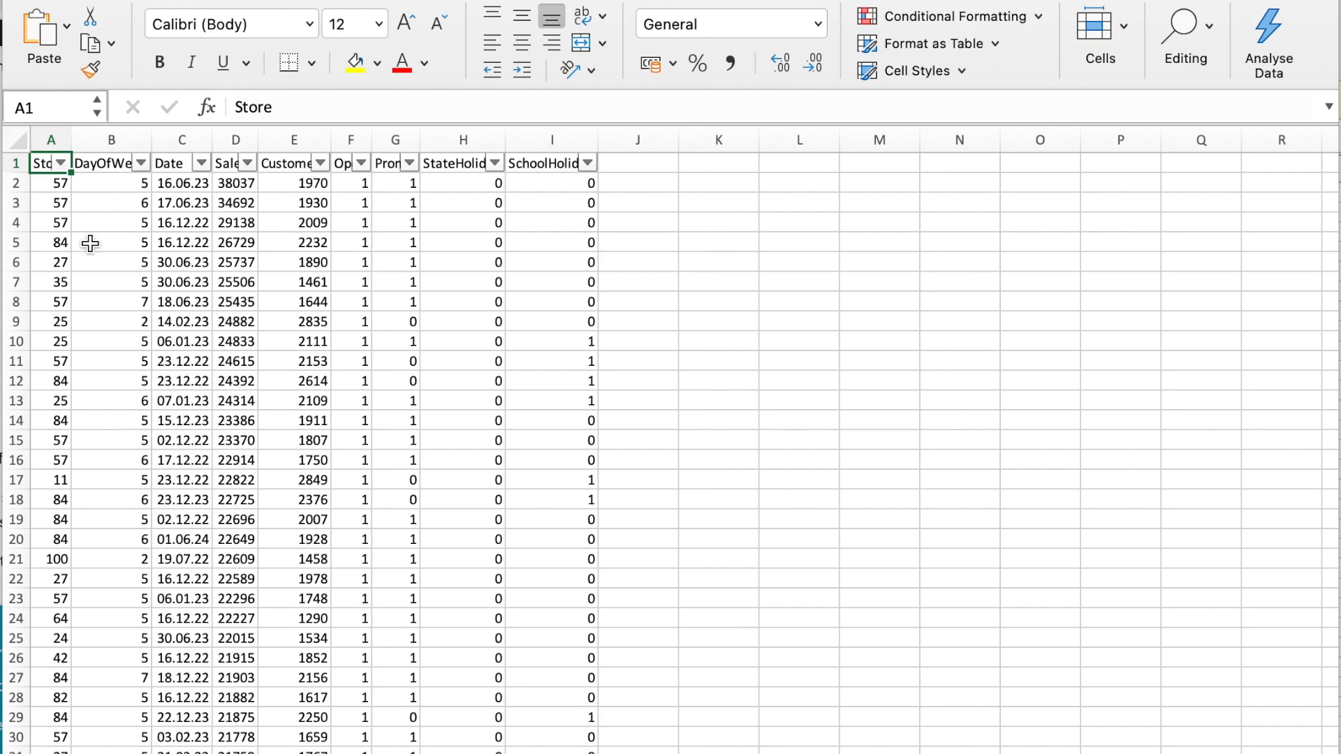
Examine the Store, Sales and Customers columns of the raw data
left_click(49, 183)
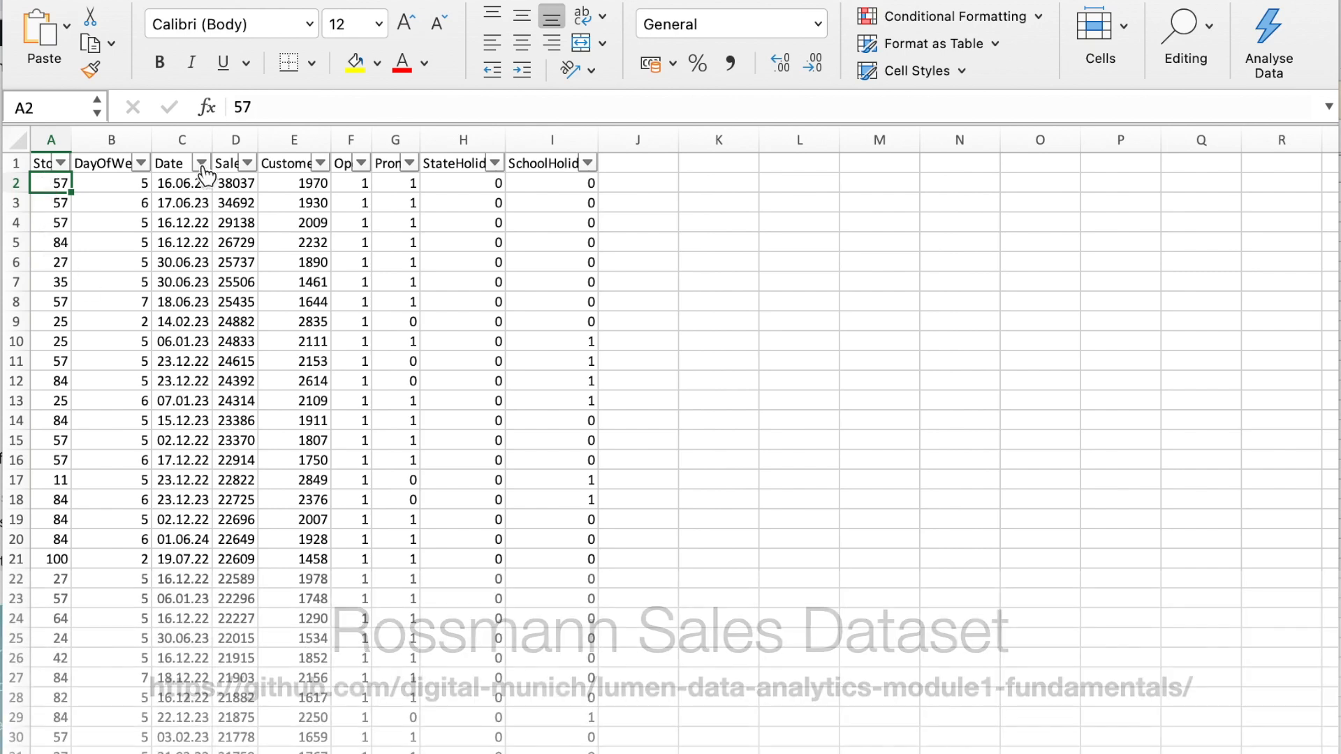
left_click_drag(225, 165, 233, 249)
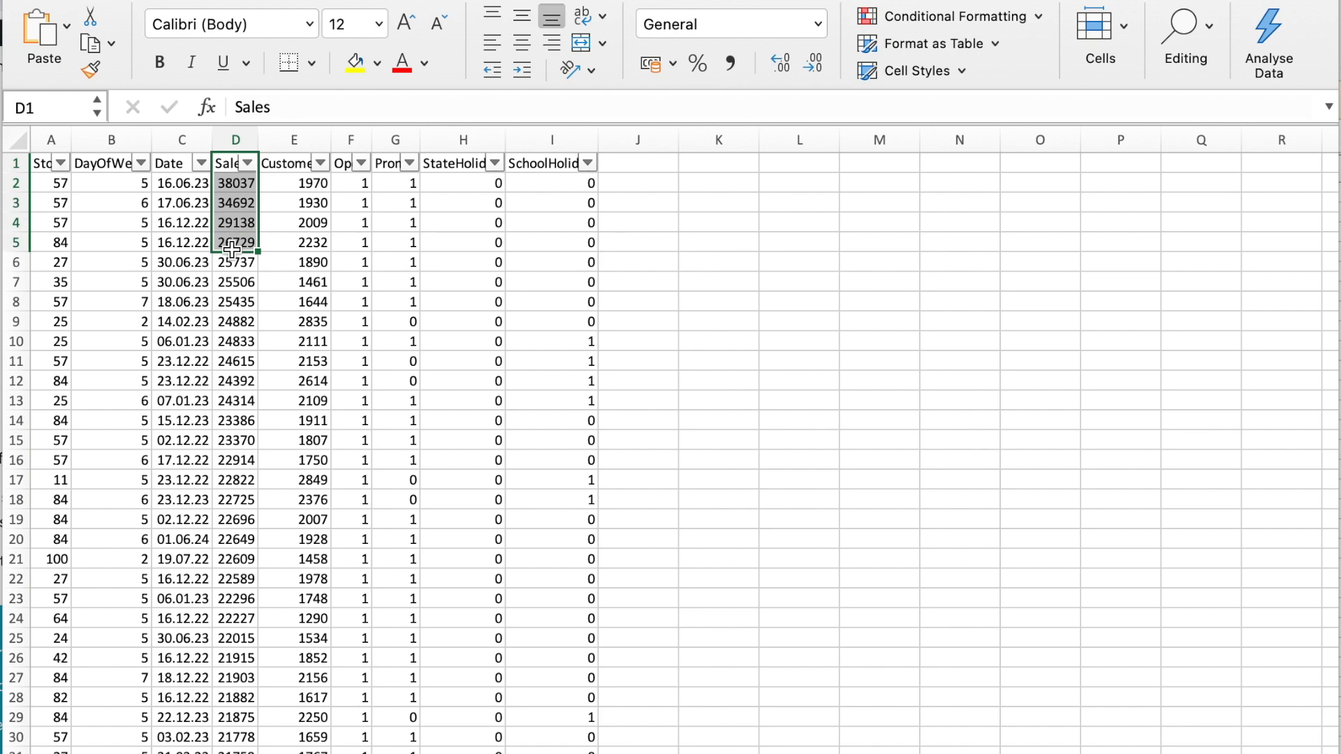
left_click_drag(286, 163, 298, 256)
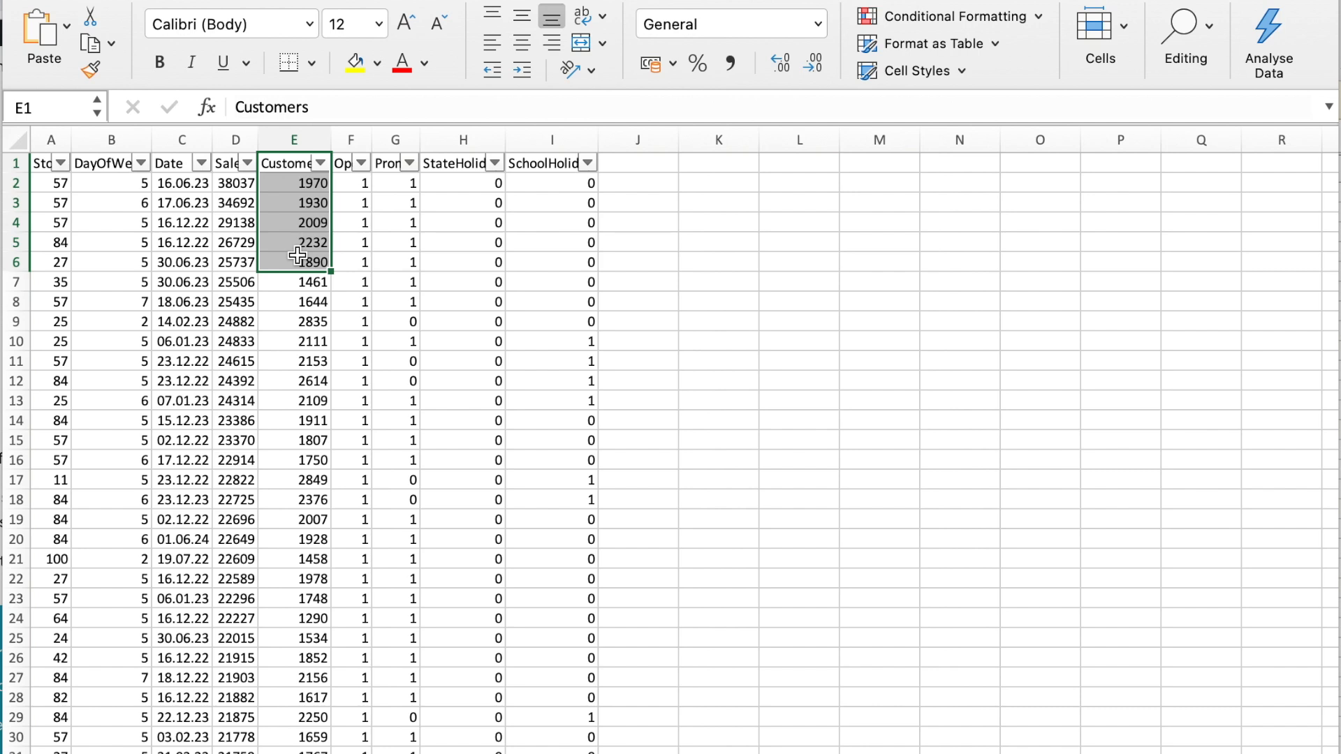
Create a PivotTable from the raw_data range A1:I91263 on a new worksheet
left_click(38, 171)
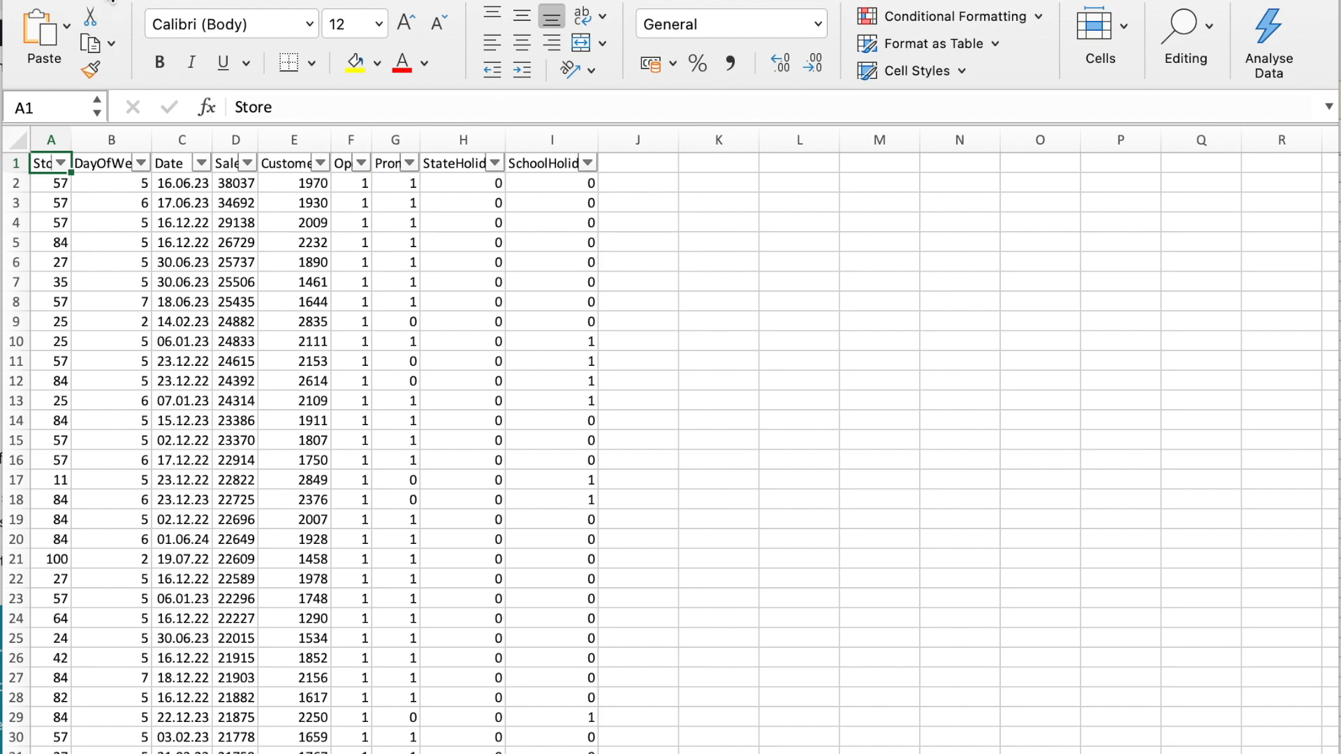
left_click(112, 1)
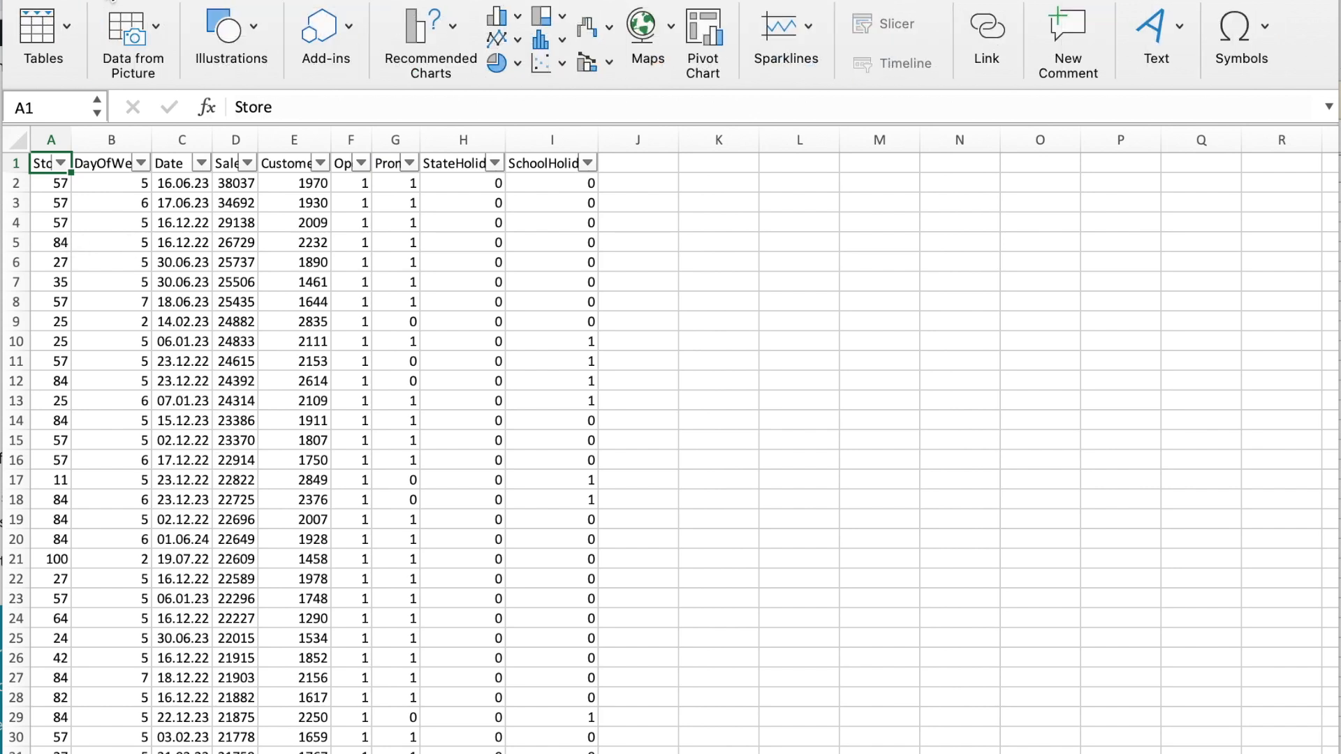
left_click(70, 30)
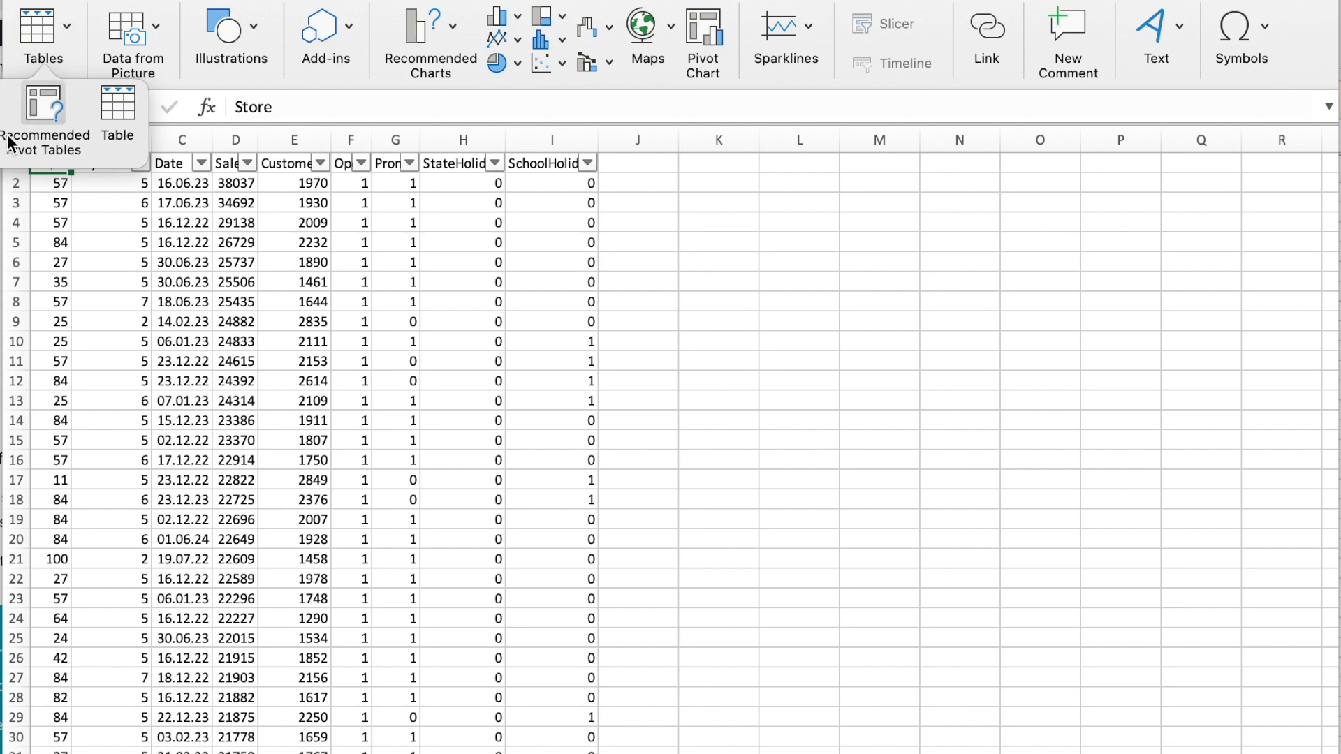
left_click(1, 112)
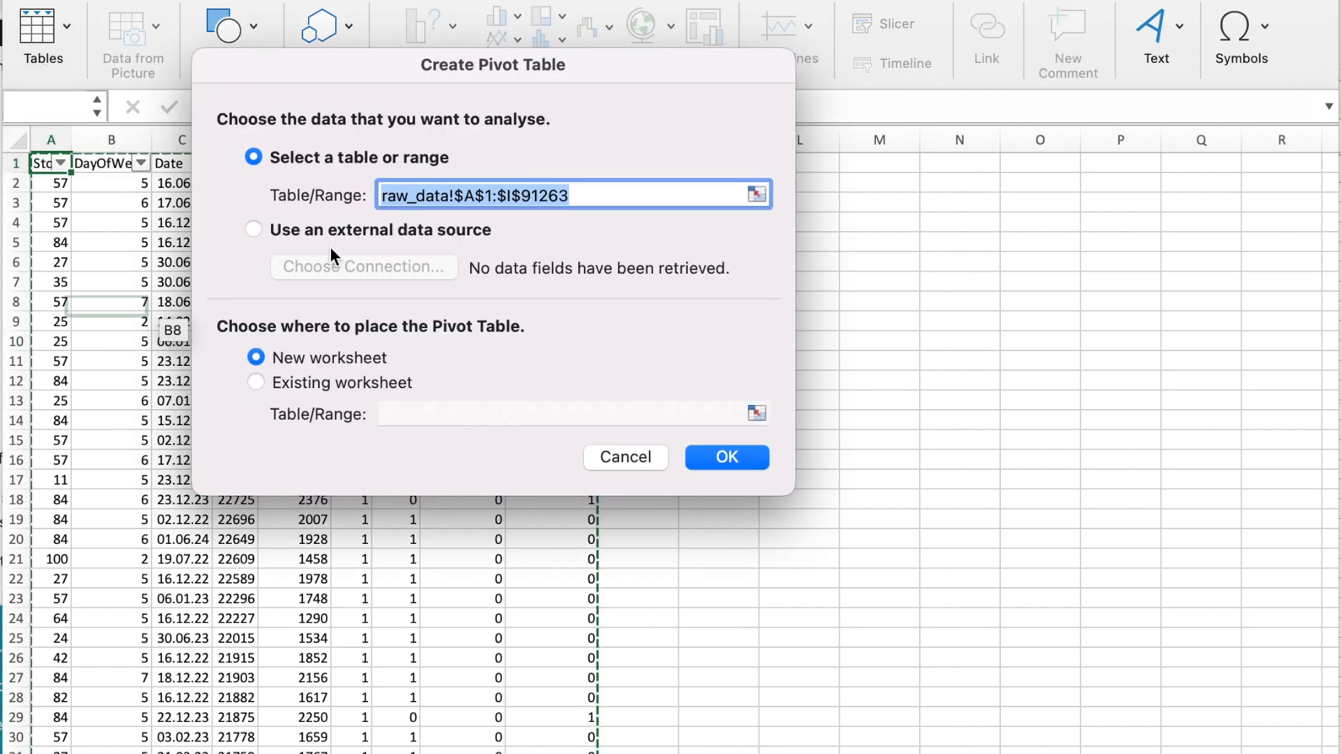
left_click(745, 463)
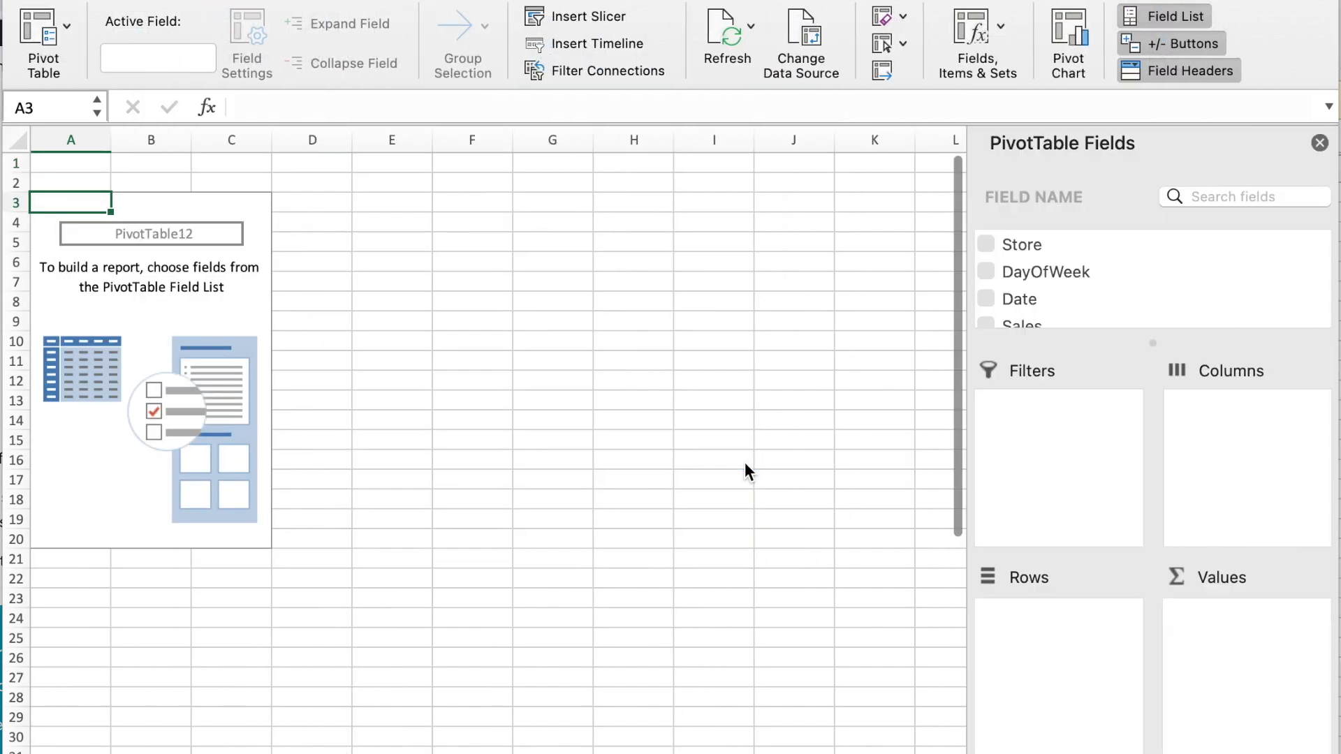
Lay out the PivotTable with Store as rows and the sums of Sales and Customers as values
left_click(1020, 243)
left_click_drag(1020, 243, 1063, 649)
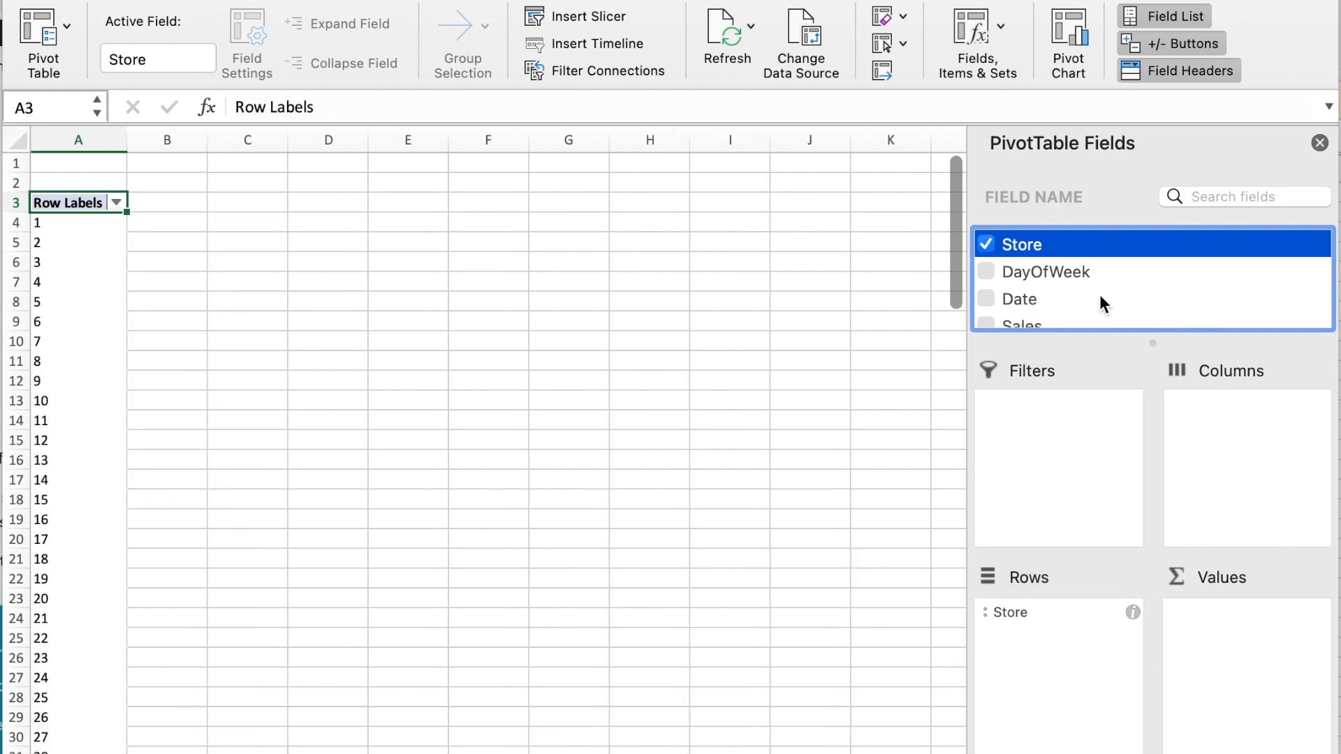
scroll(1099, 295, "down", 3)
left_click_drag(1020, 252, 1234, 623)
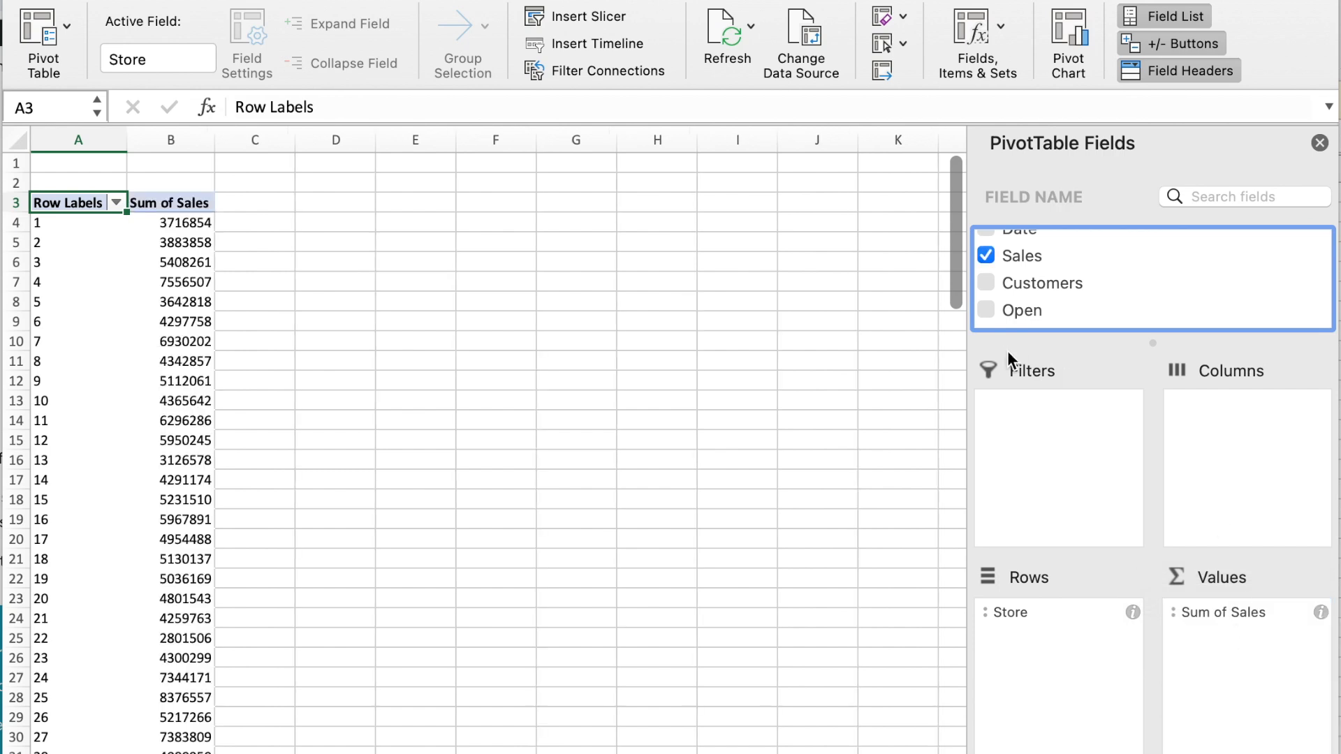
left_click(1016, 282)
left_click_drag(1017, 283, 1239, 647)
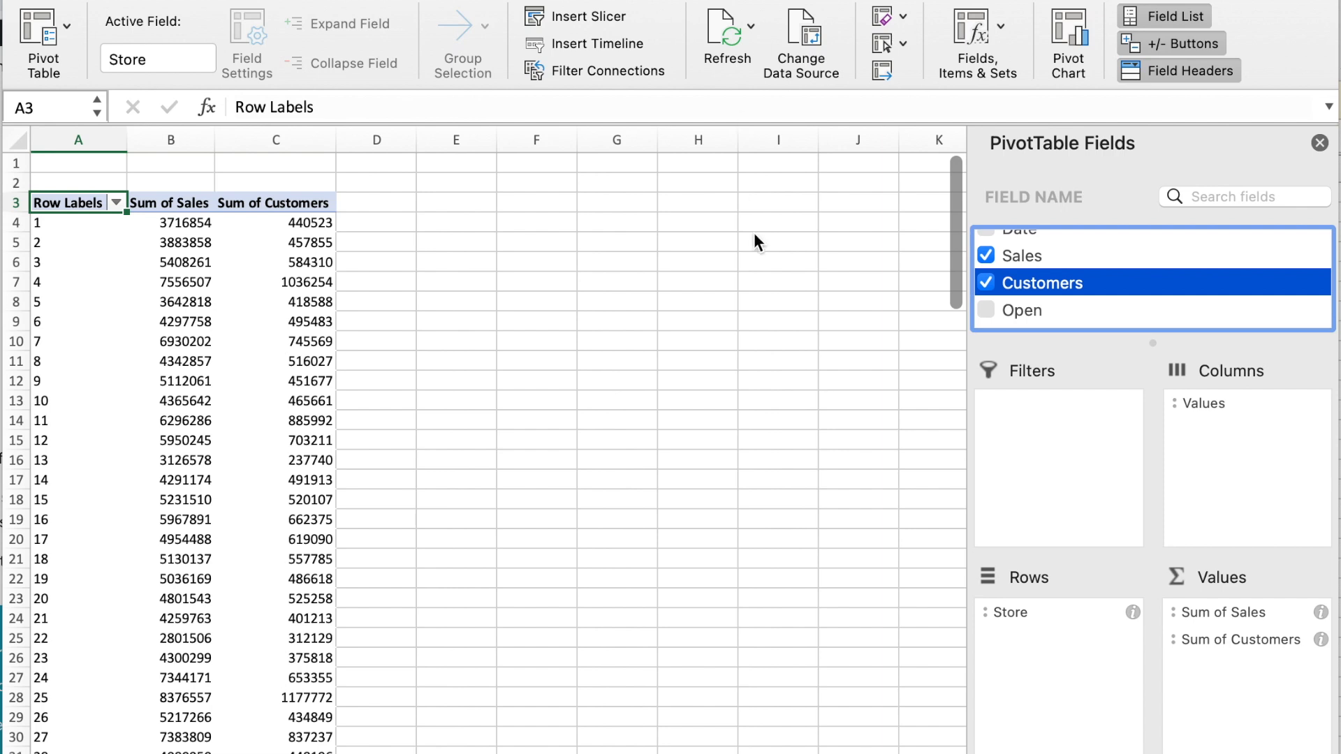
left_click(1231, 614)
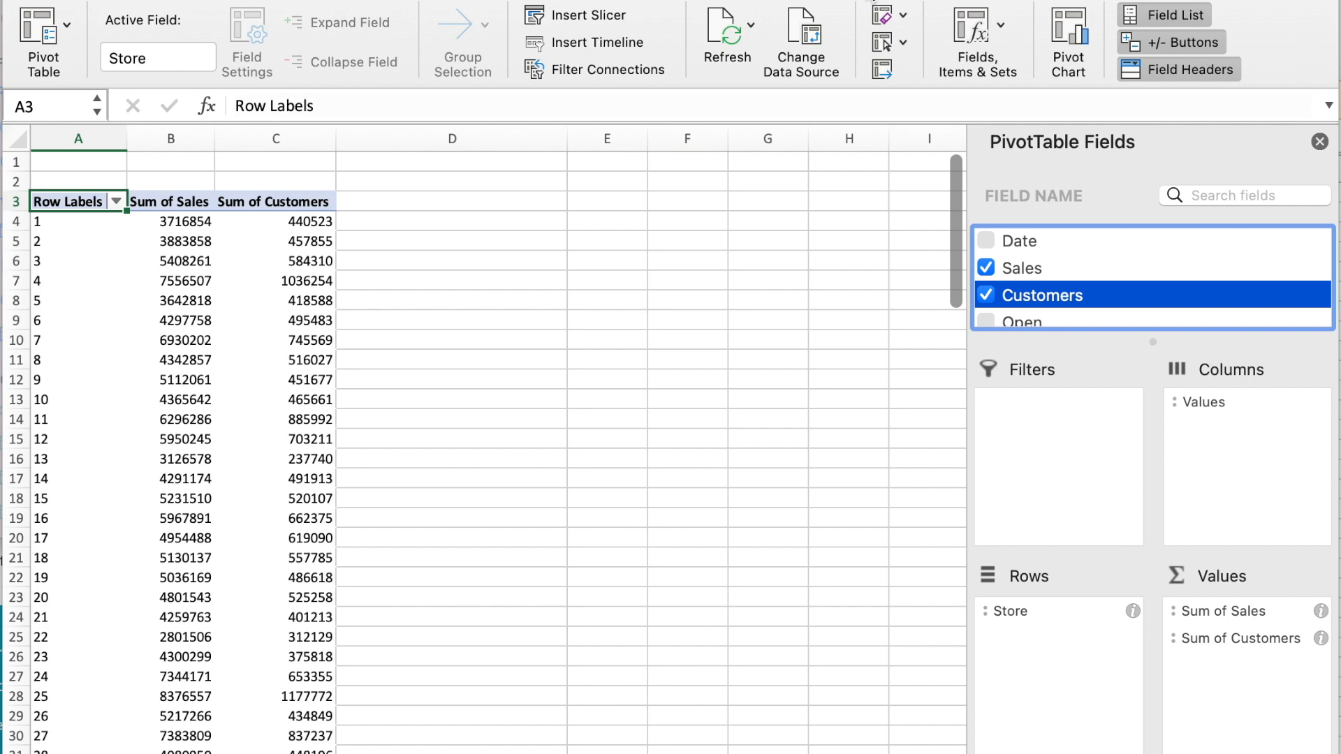
Start a new calculated field in the PivotTable and name it "Average Sales per Customer"
left_click(1002, 28)
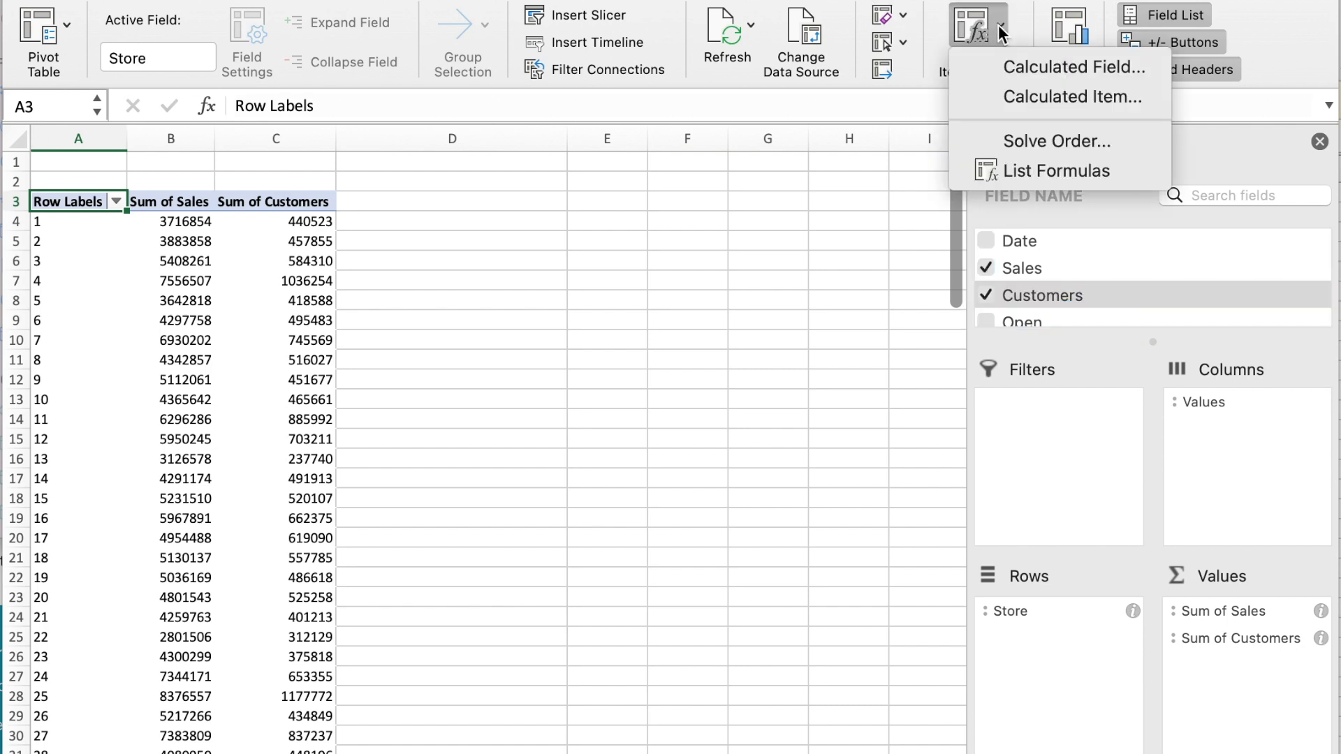
left_click(1012, 66)
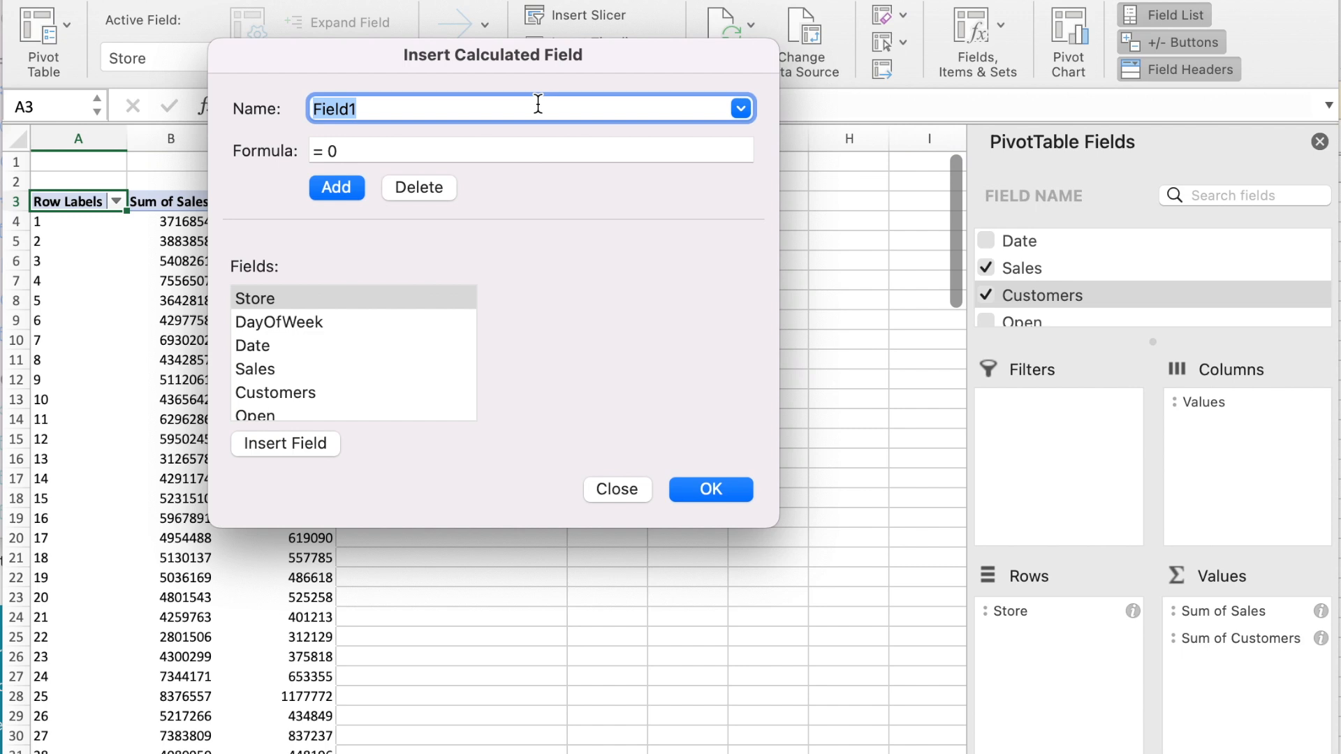
type("Ave")
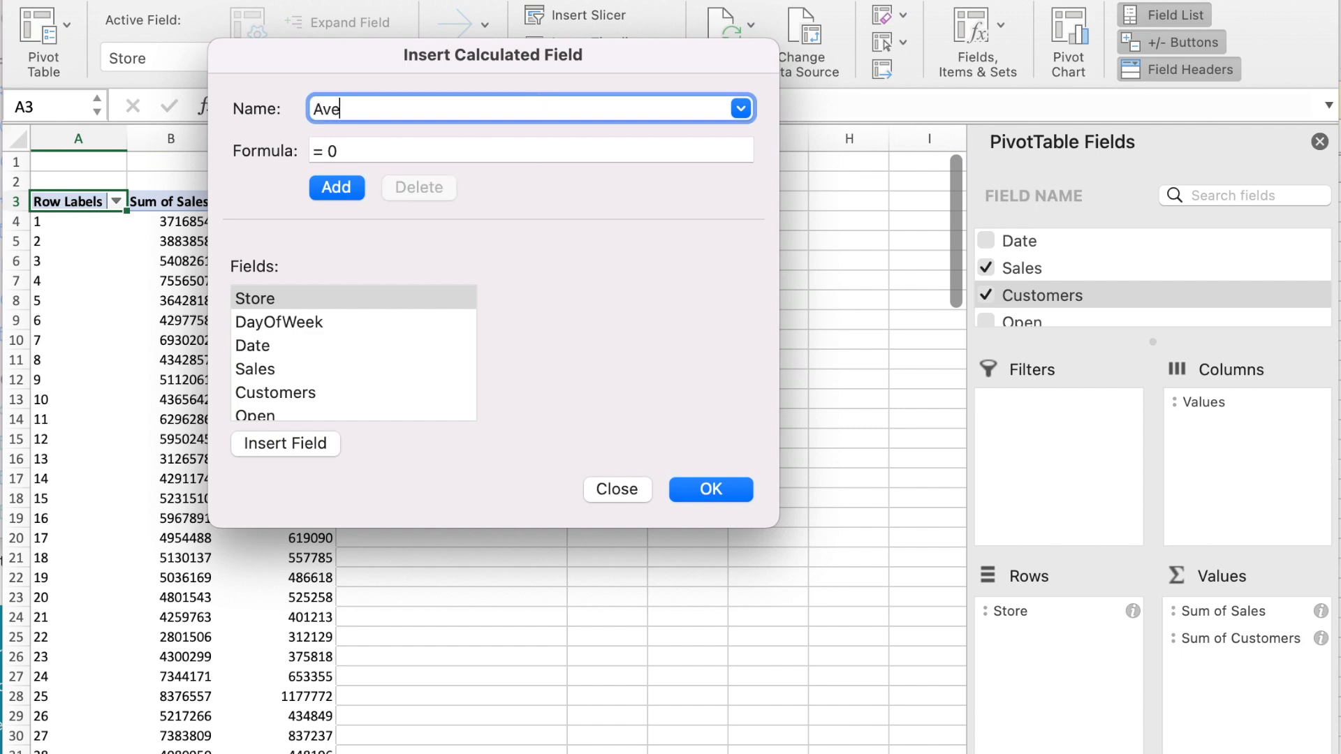
type("rage Sales per Customer")
Set the calculated field's formula to "= Sales / Customers" and add it to the PivotTable
left_click(374, 149)
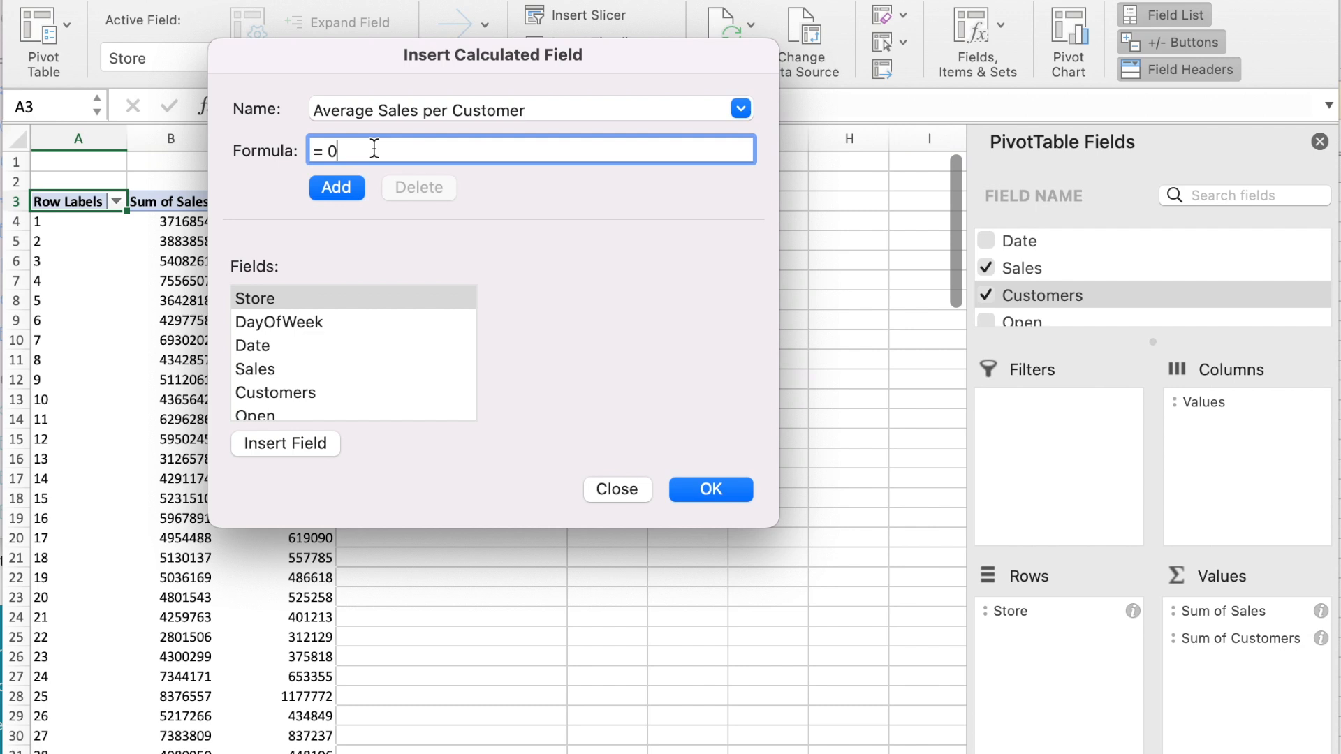
key("BackSpace")
left_click(313, 369)
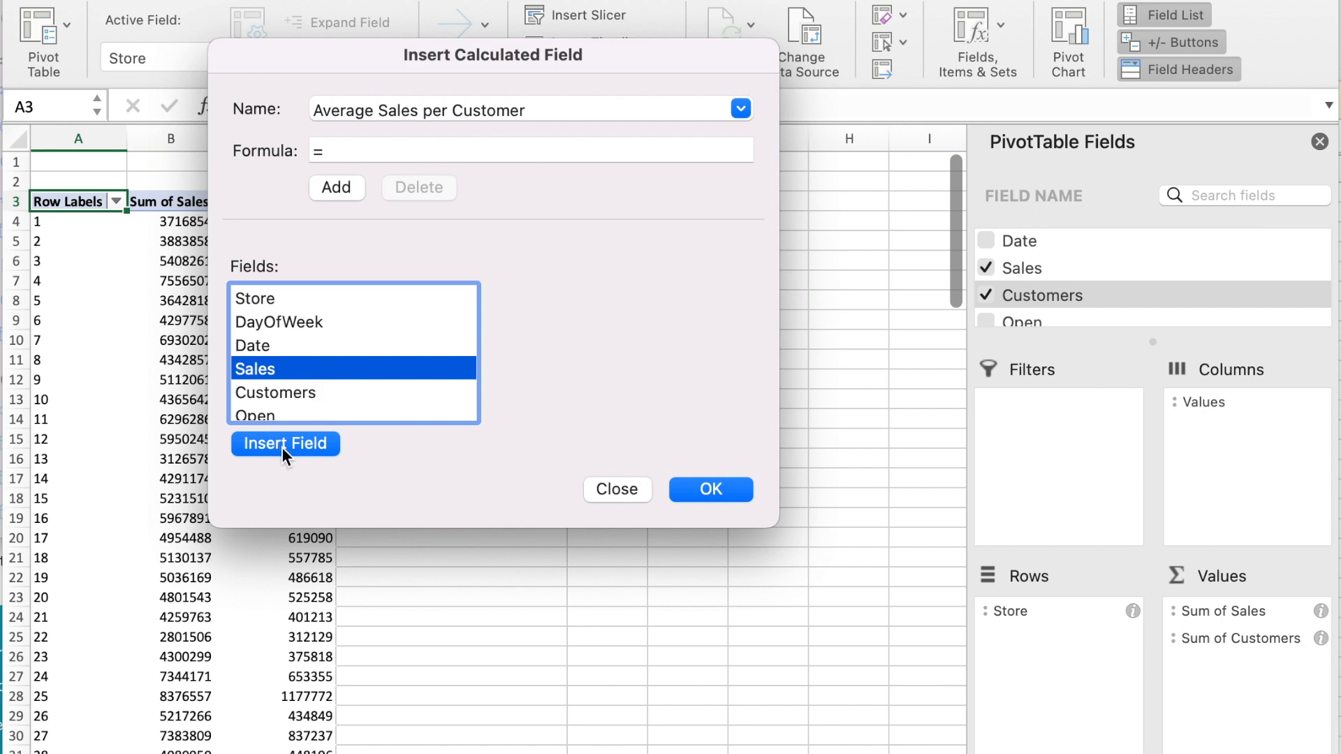
double_click(292, 368)
type("/")
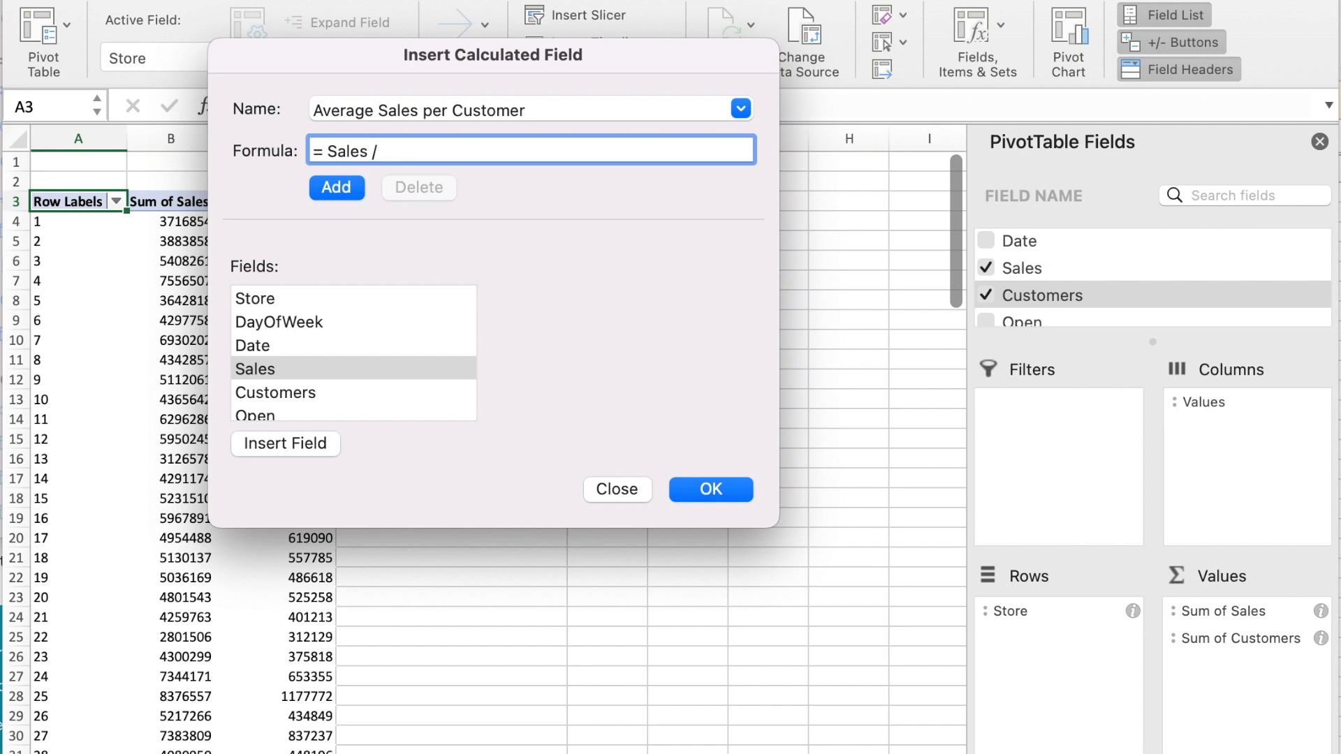
left_click(293, 394)
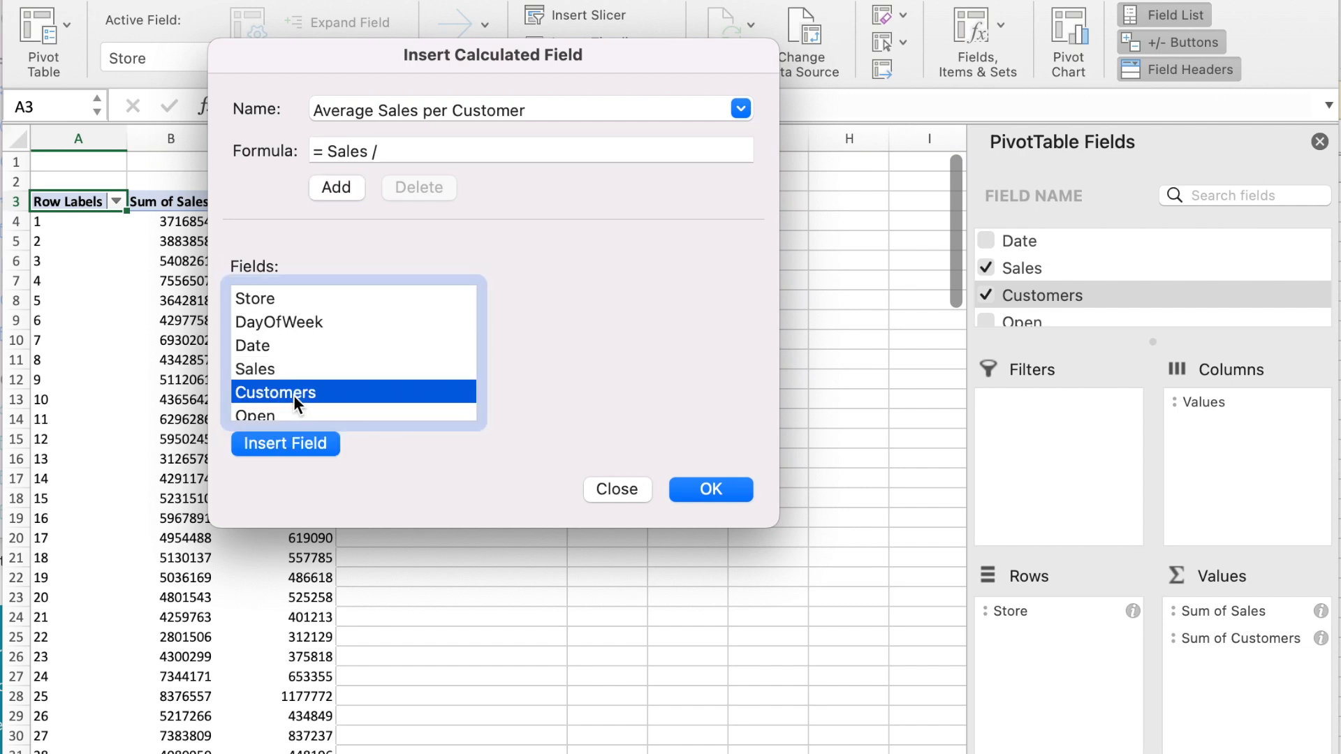
left_click(287, 446)
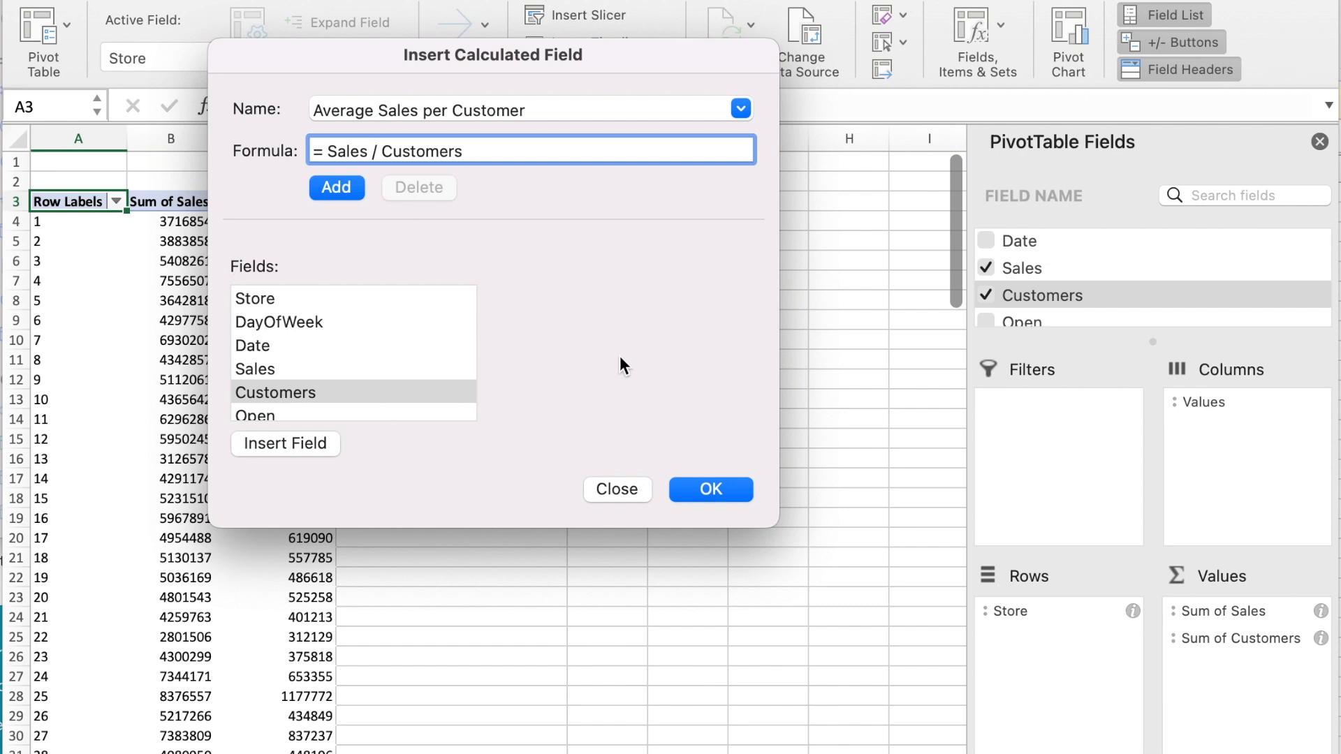
left_click(342, 187)
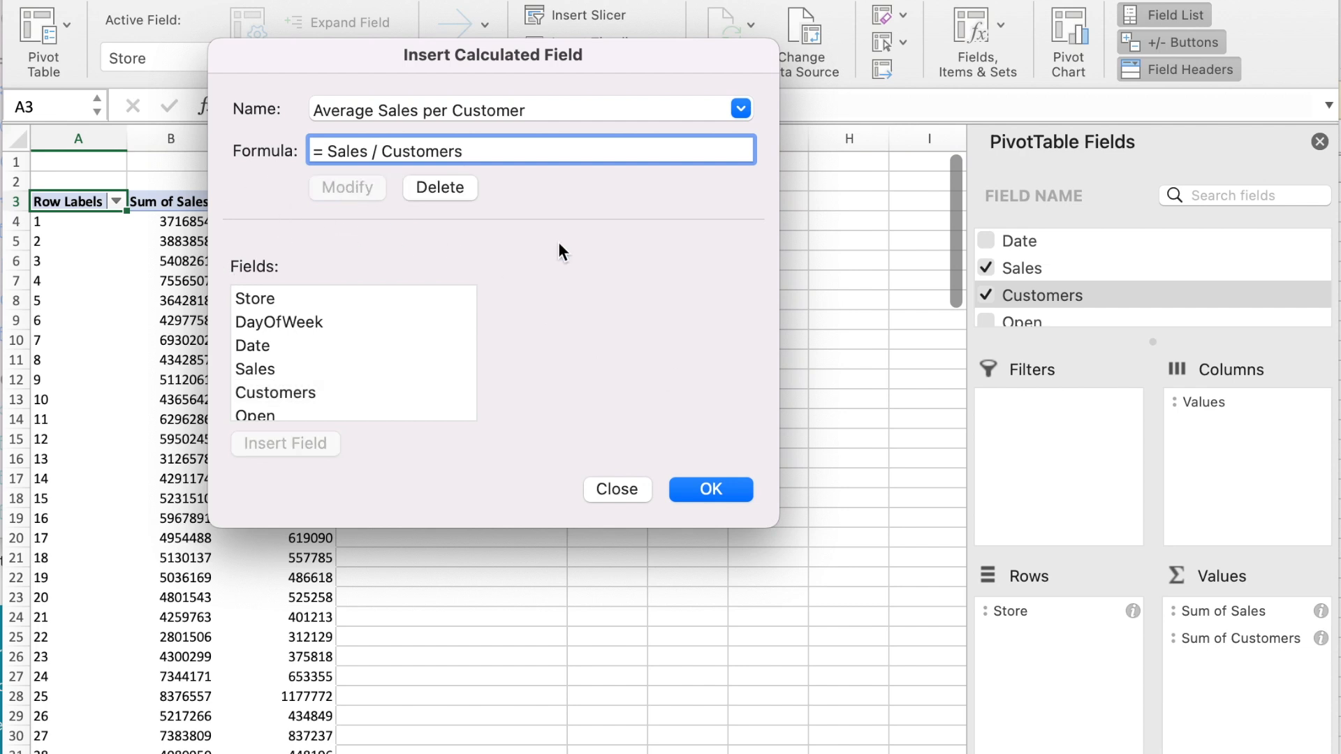
left_click(712, 489)
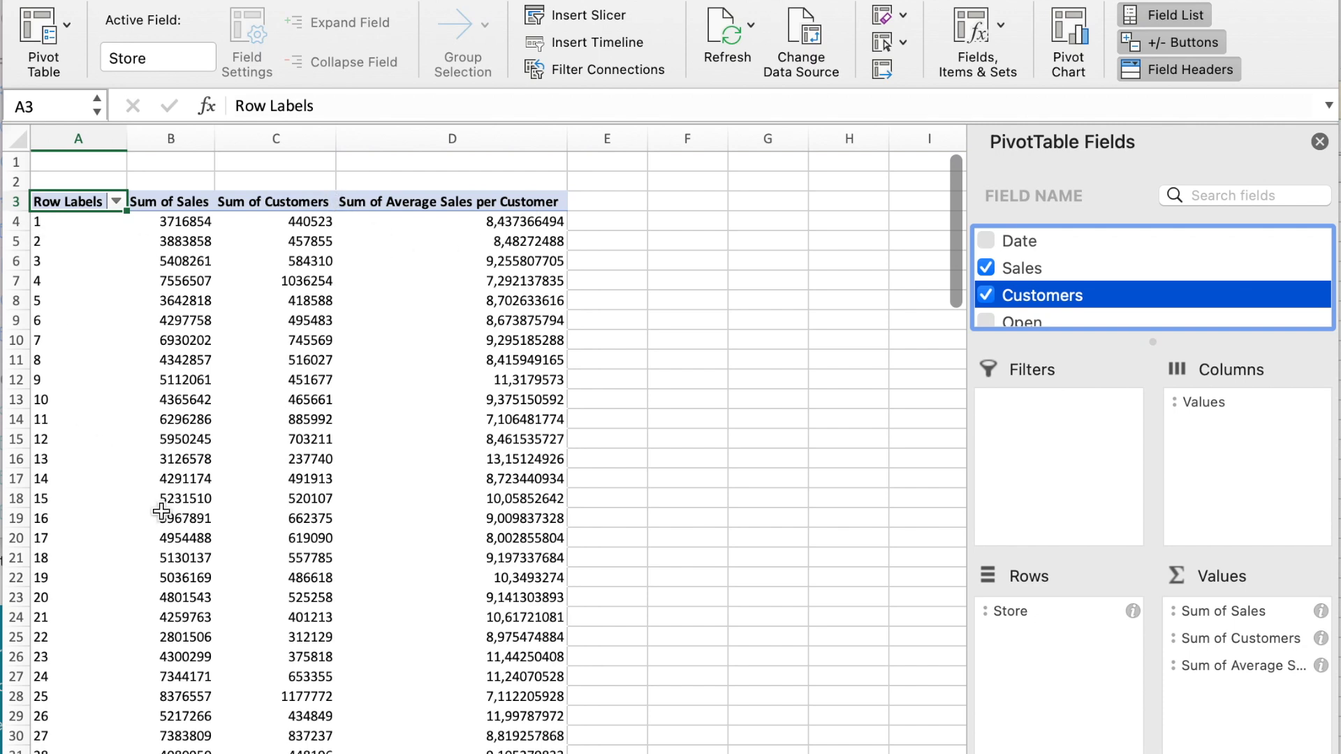
Sort the PivotTable's stores by average sales per customer from largest to smallest
left_click(467, 225)
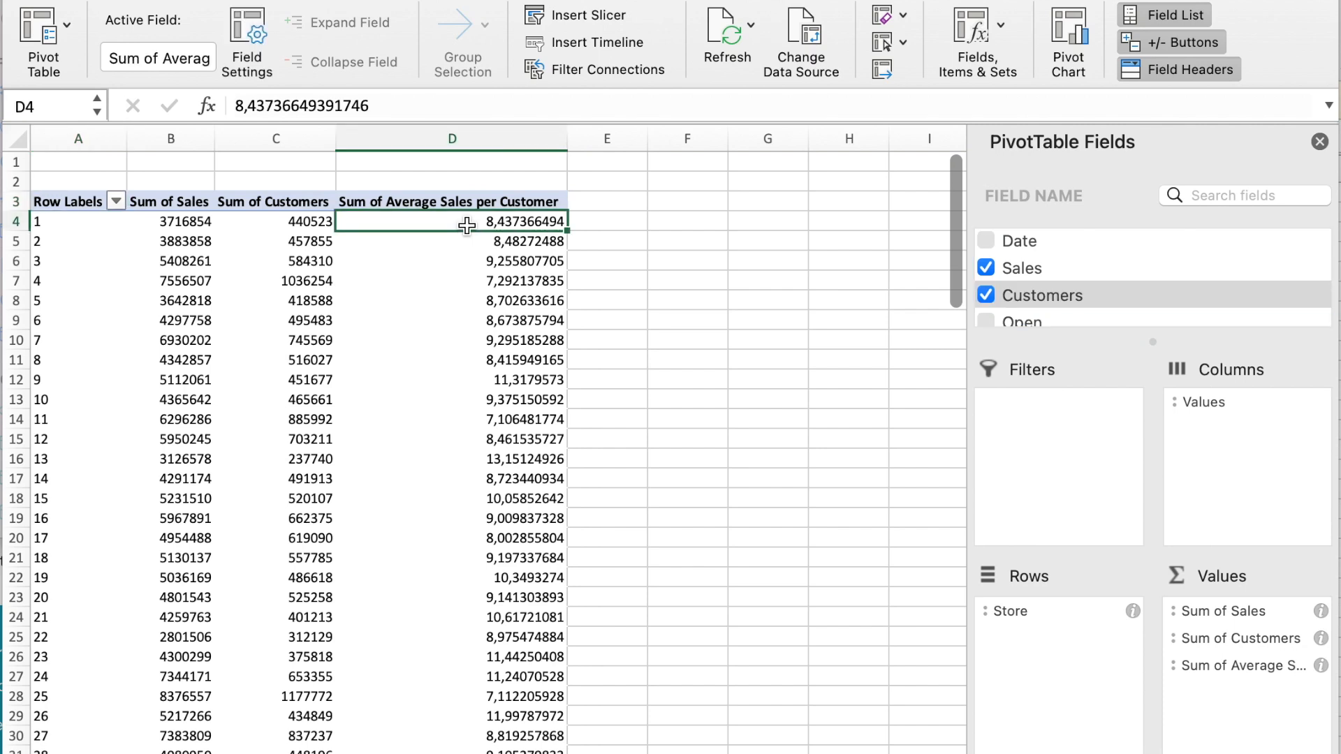
right_click(466, 224)
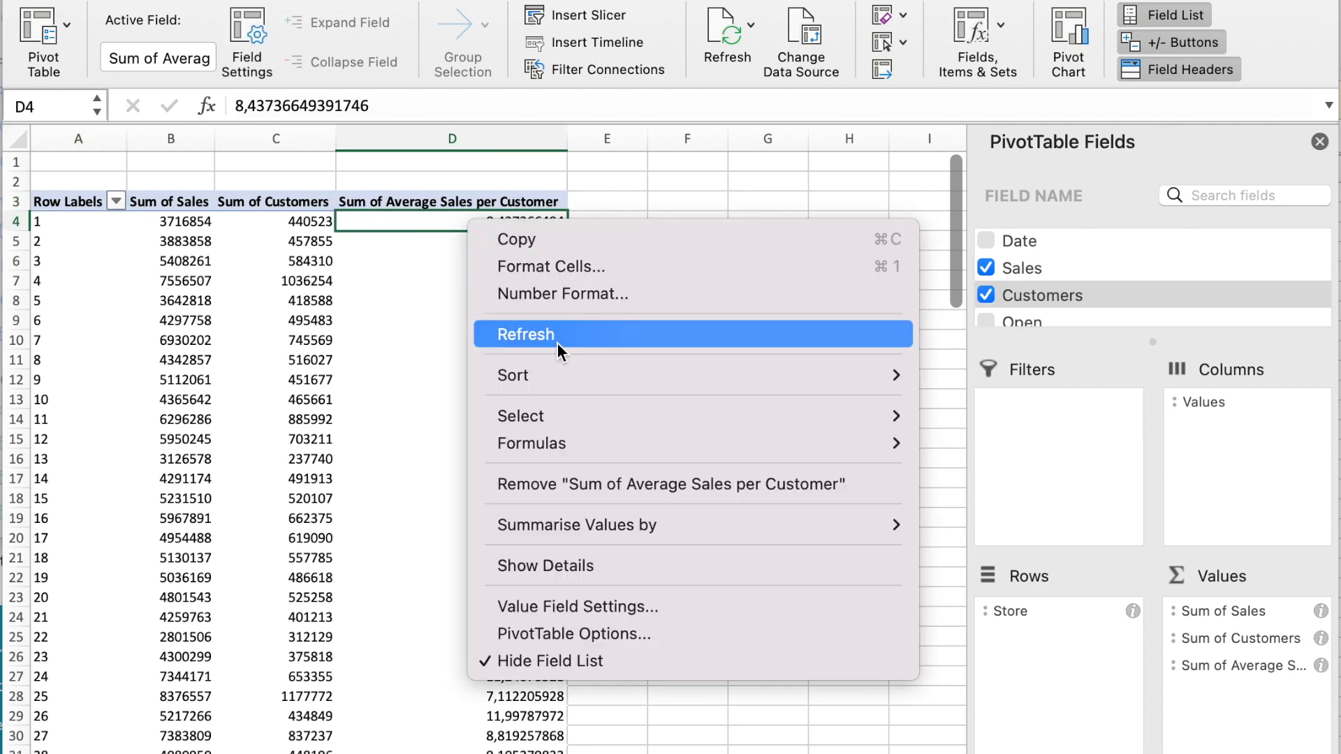
mouse_move(563, 374)
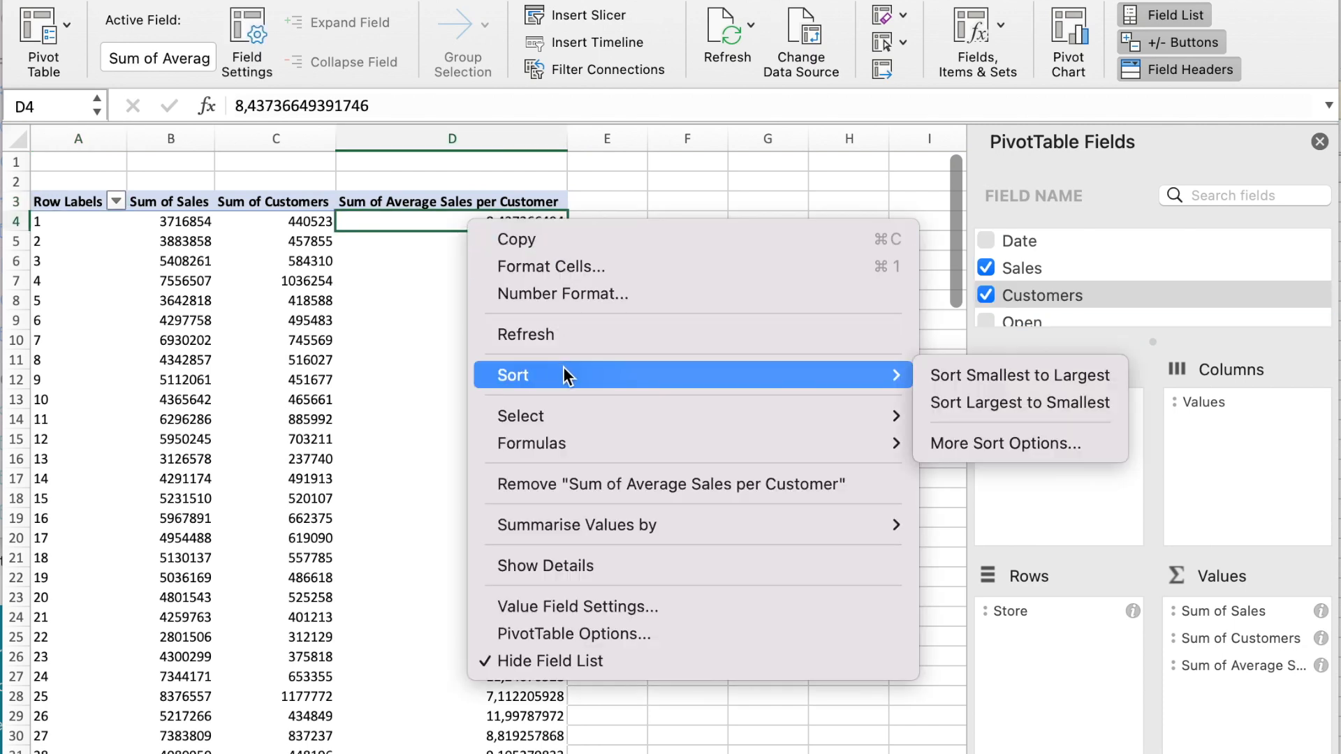
left_click(1010, 403)
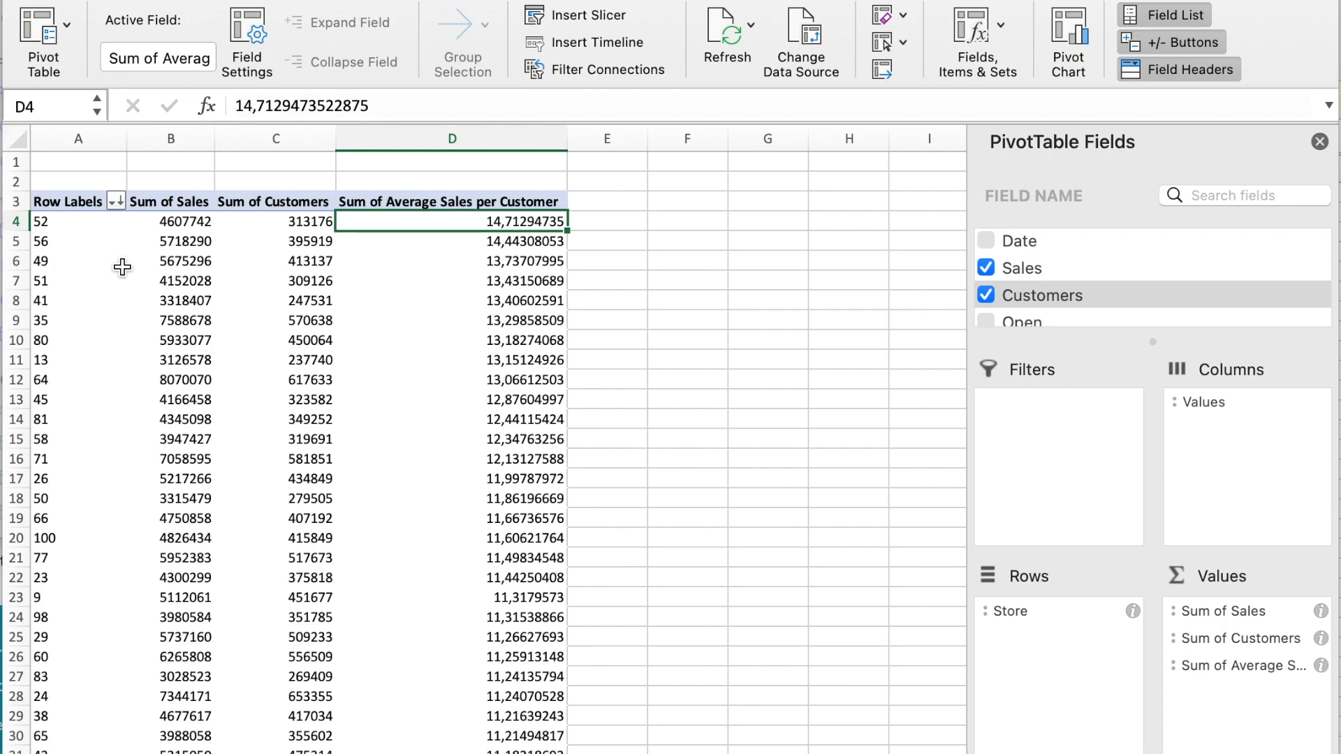
Review the sorted stores from the highest average sales per customer down to the grand total row
left_click_drag(51, 229, 63, 459)
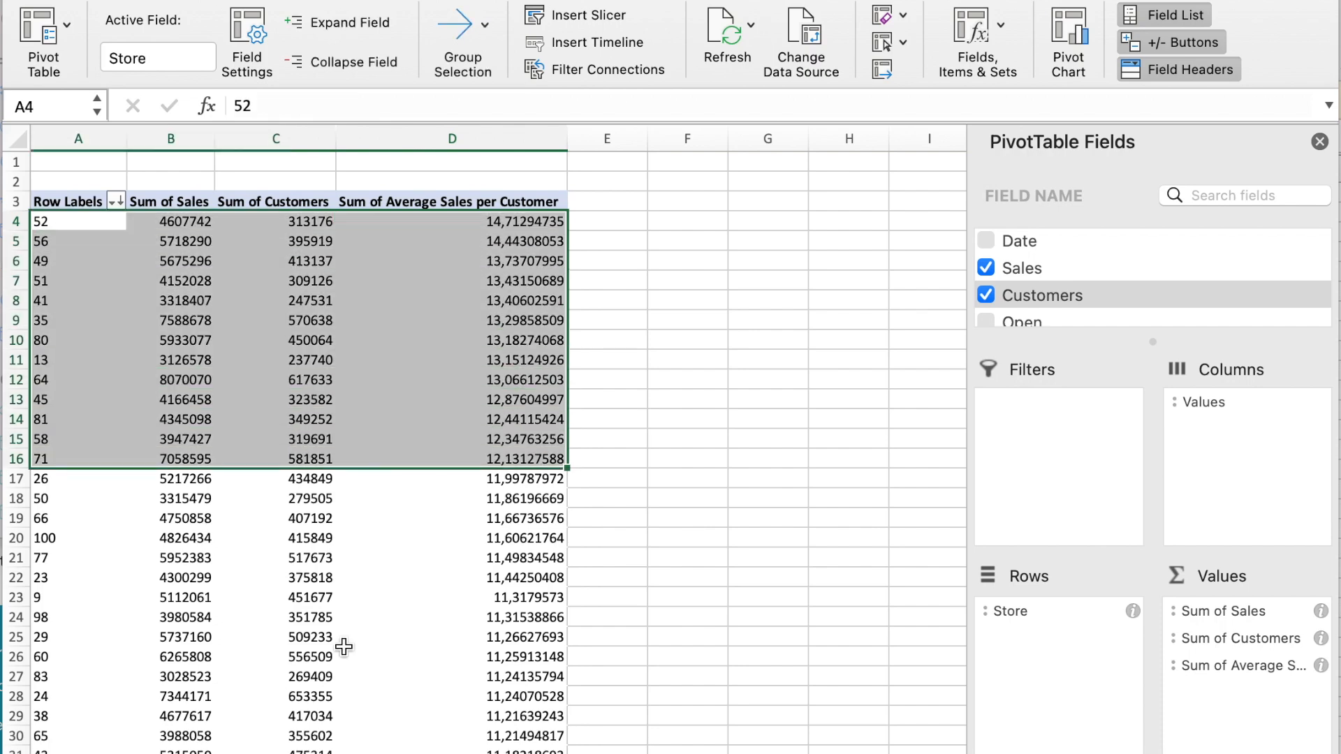
scroll(344, 647, "down", 20)
scroll(344, 647, "up", 8)
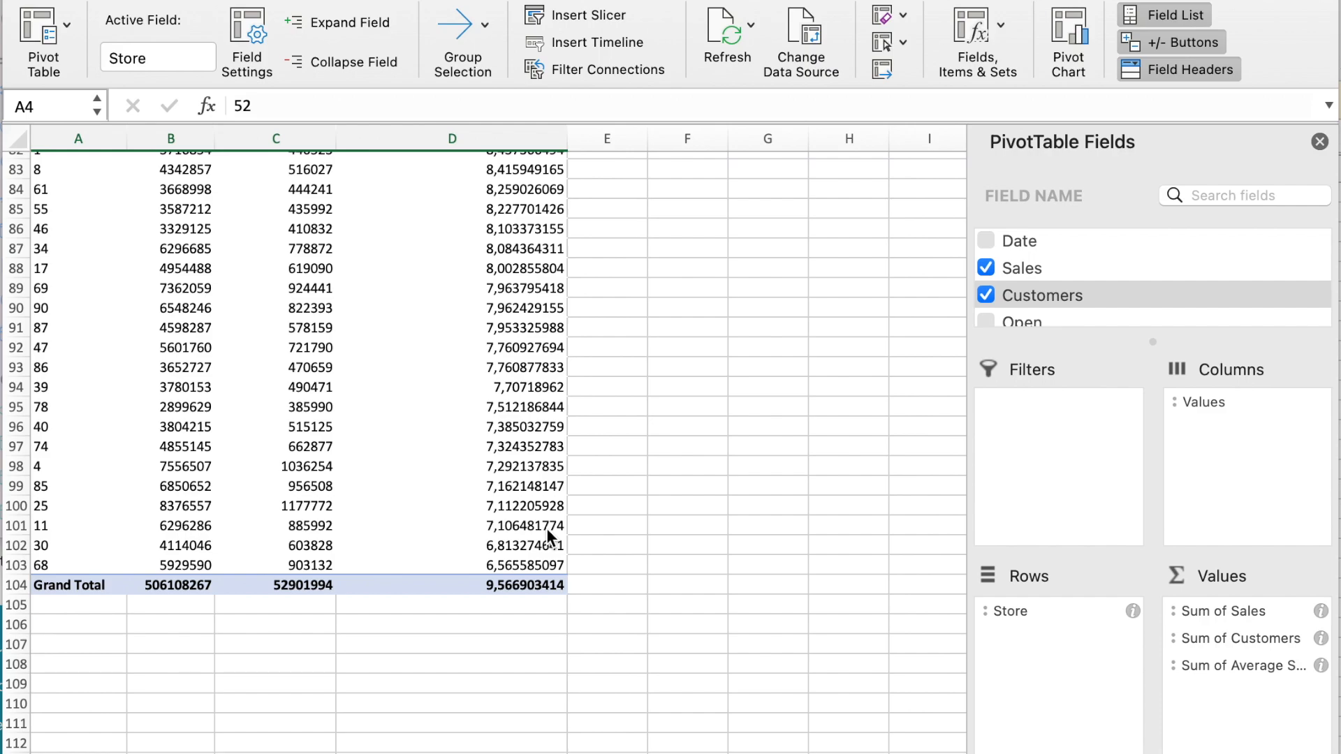
scroll(547, 528, "up", 20)
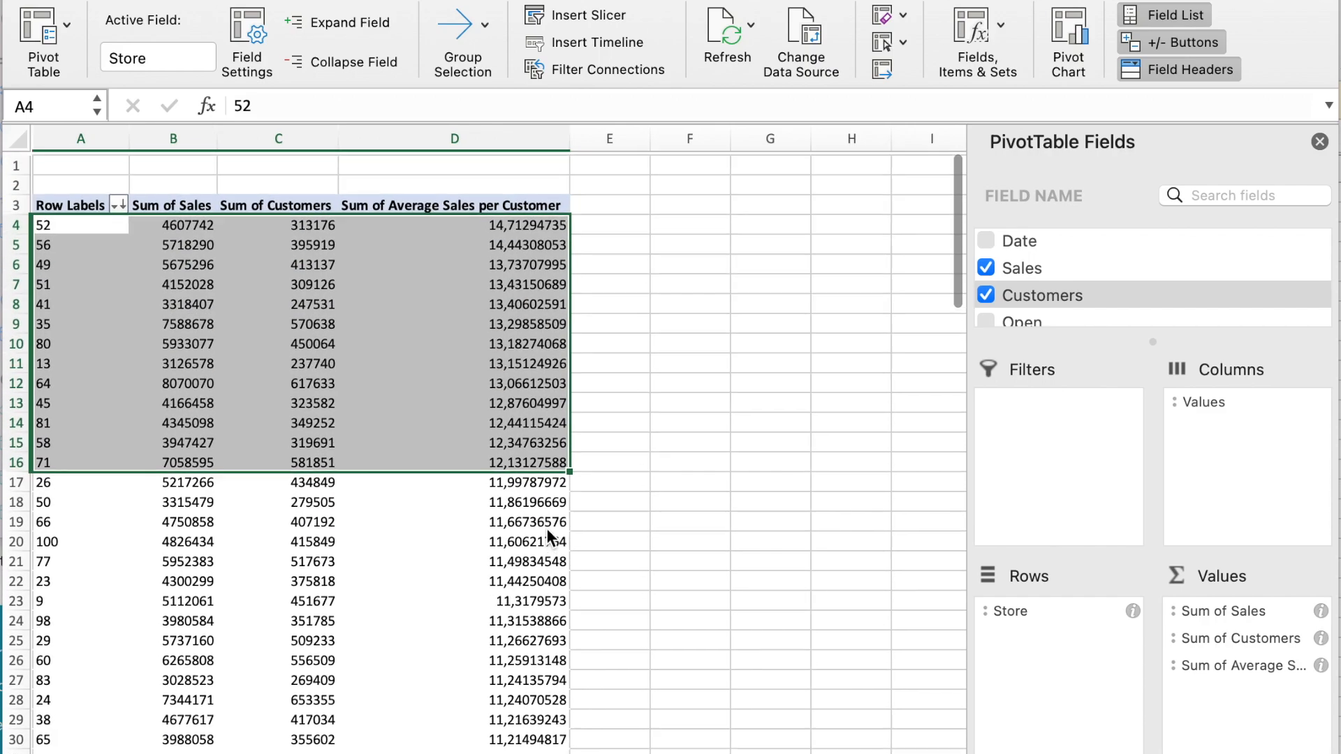
left_click(401, 225)
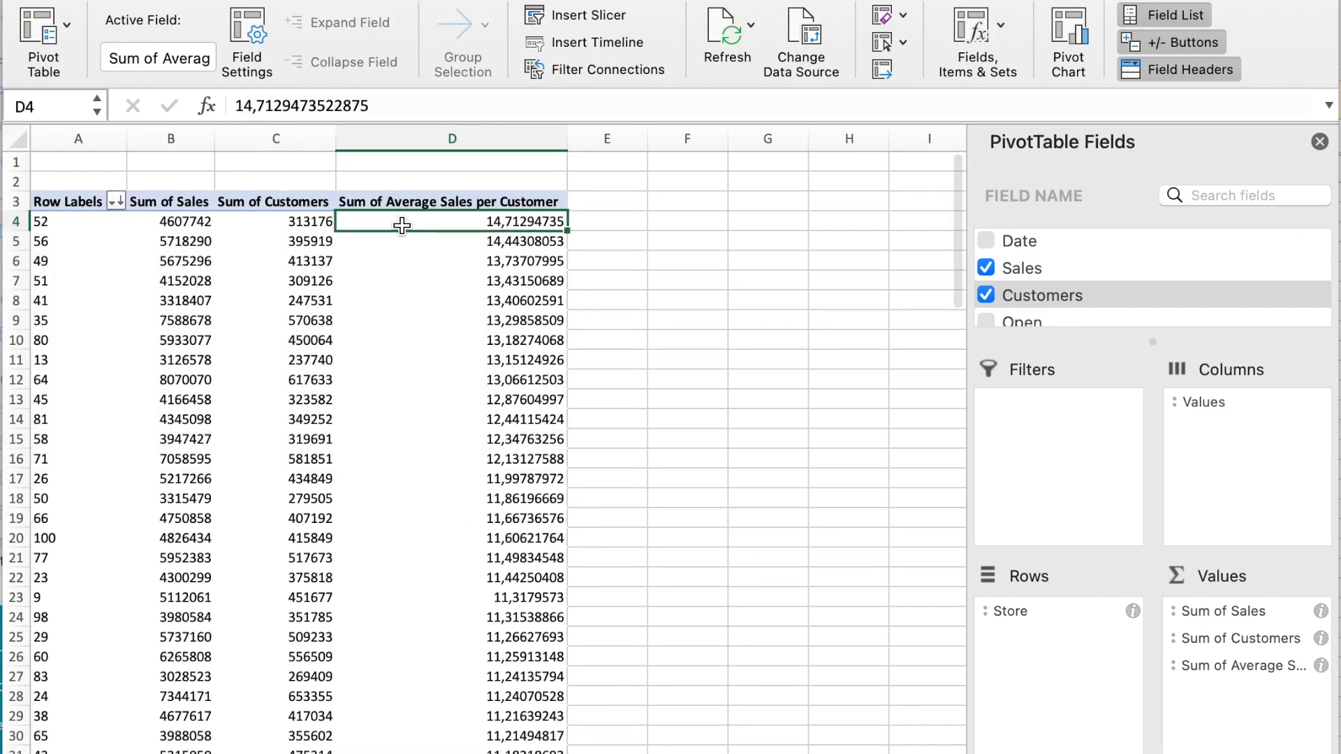